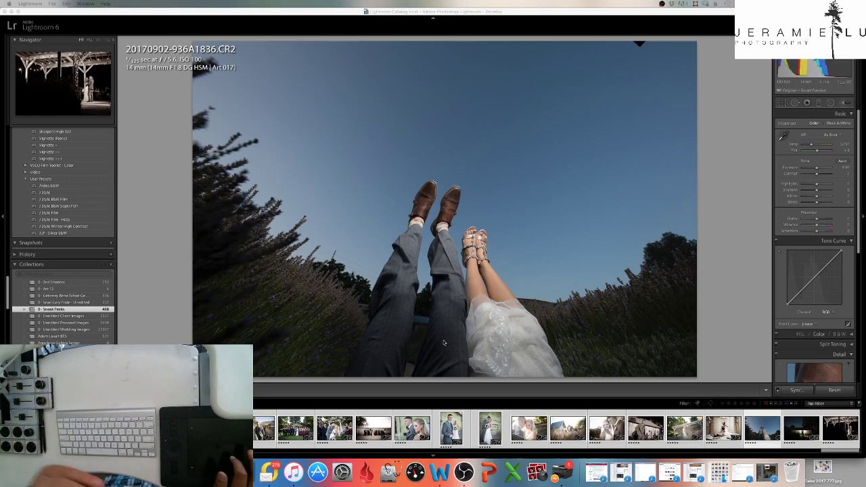
- Apply the J Style user preset to the lavender field photo and compare it with the unedited version
{"action": "left_click", "coordinate": [494, 288]}
{"action": "left_click", "coordinate": [502, 207]}
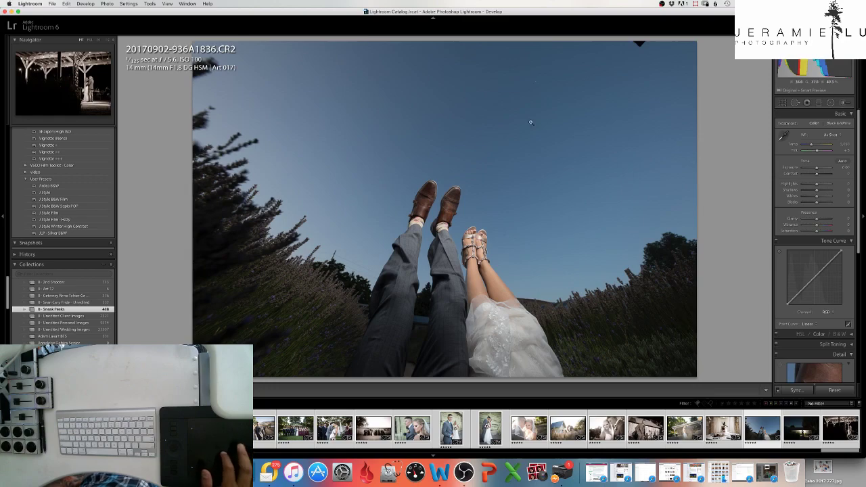
{"action": "left_click", "coordinate": [450, 123]}
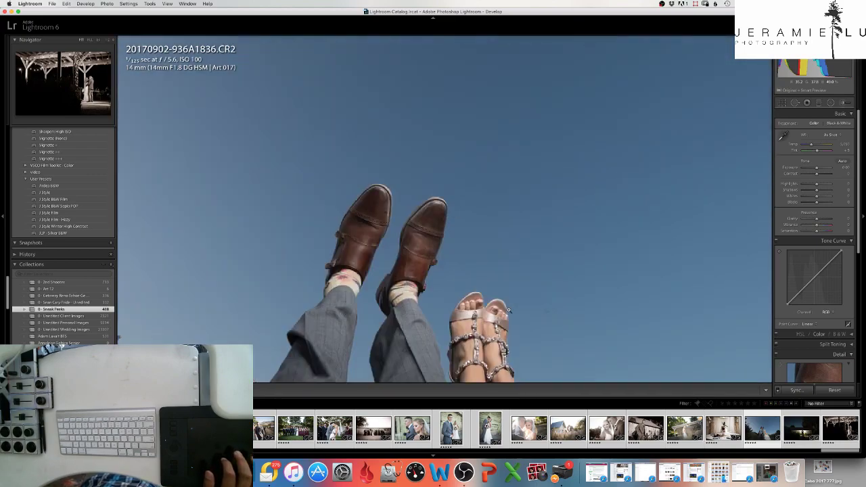
{"action": "left_click", "coordinate": [508, 310]}
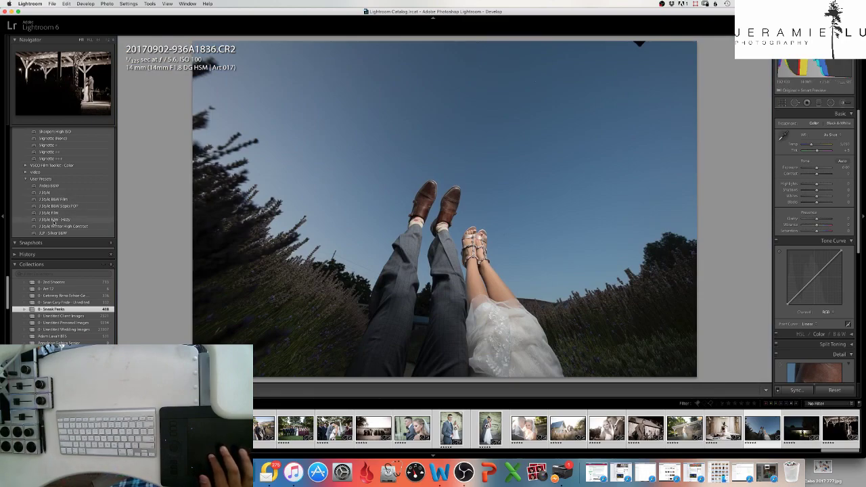
{"action": "left_click", "coordinate": [45, 193]}
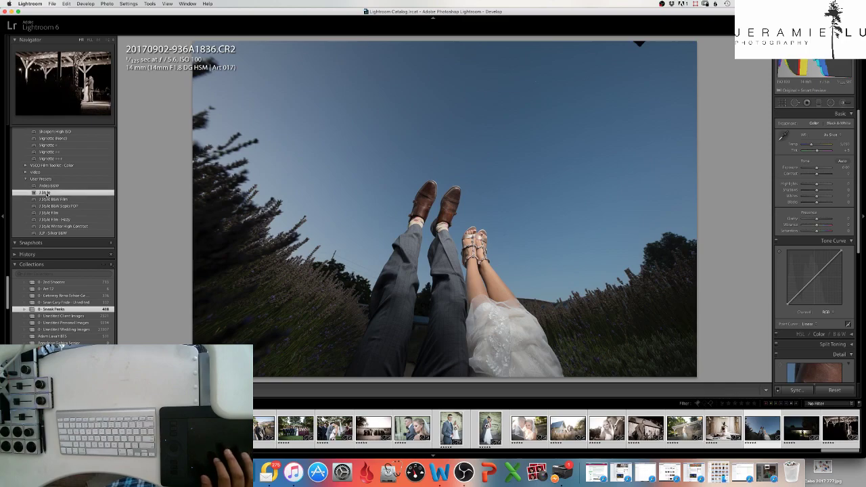
{"action": "left_click", "coordinate": [46, 193]}
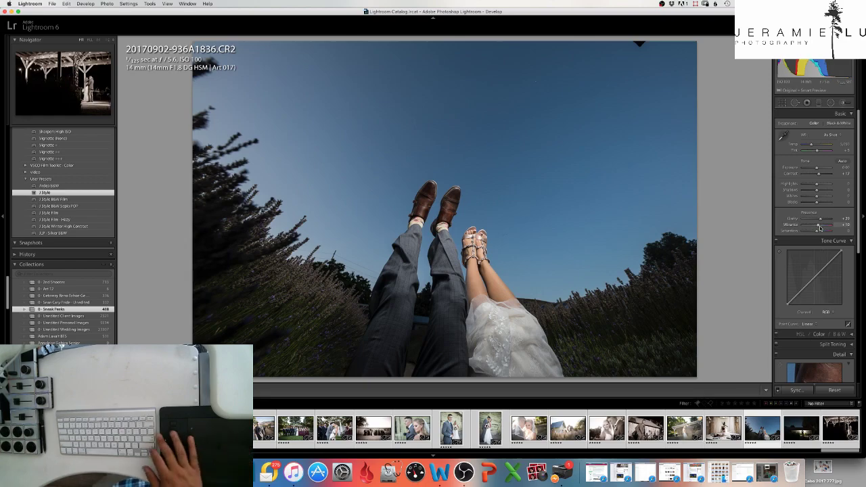
{"action": "key", "text": "backslash"}
{"action": "key", "text": "backslash"}
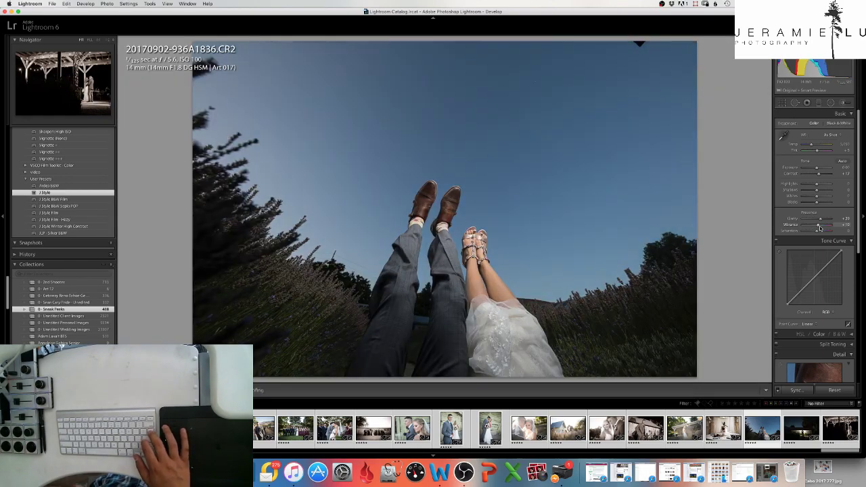
{"action": "key", "text": "backslash"}
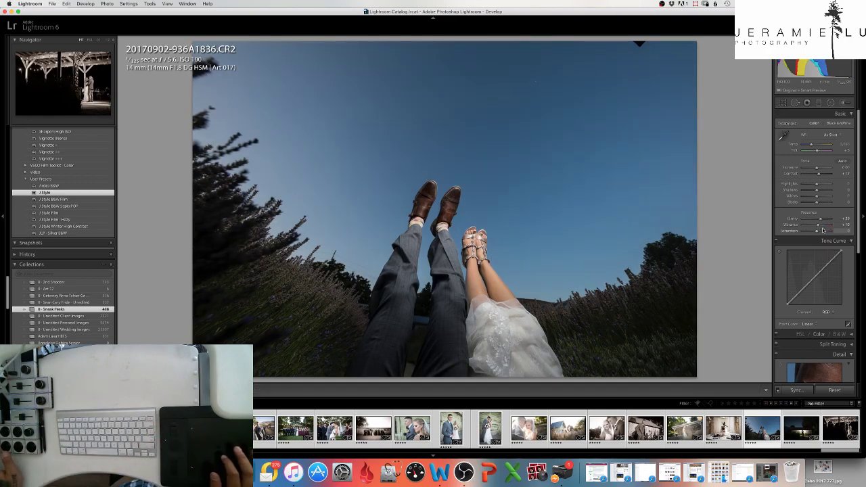
- Set the photo's exposure to +0.10
{"action": "key", "text": "minus"}
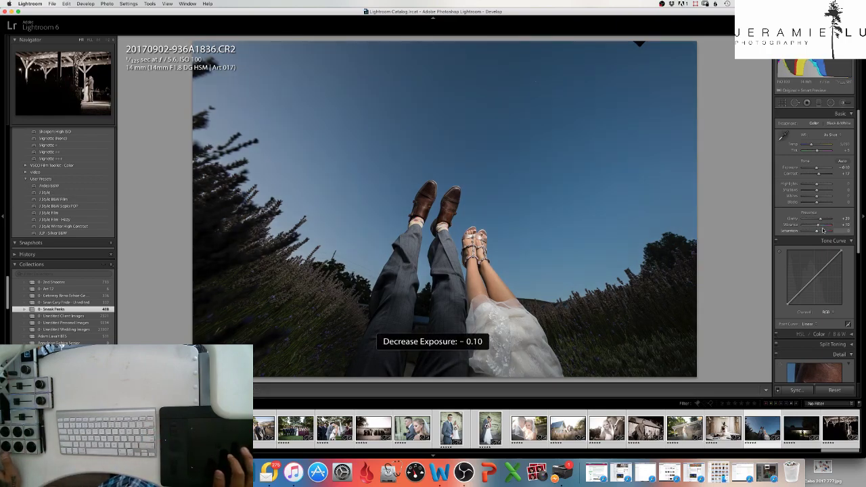
{"action": "key", "text": "minus"}
{"action": "key", "text": "equal"}
{"action": "key", "text": "equal"}
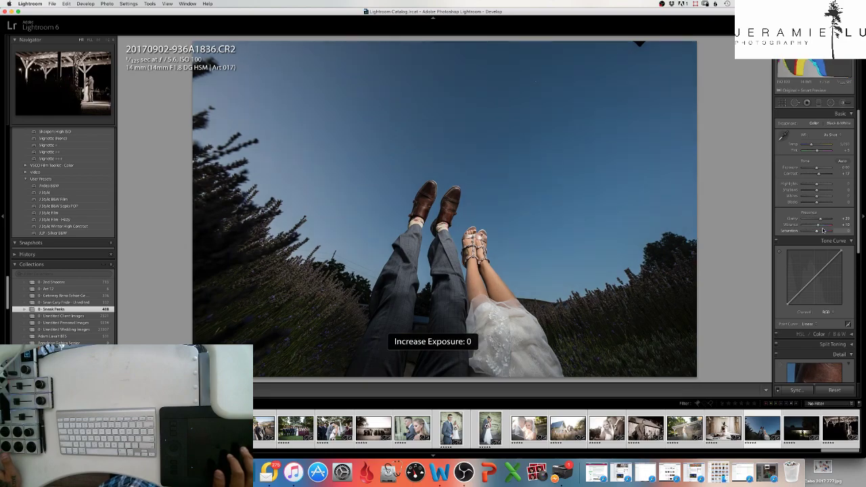
{"action": "key", "text": "equal"}
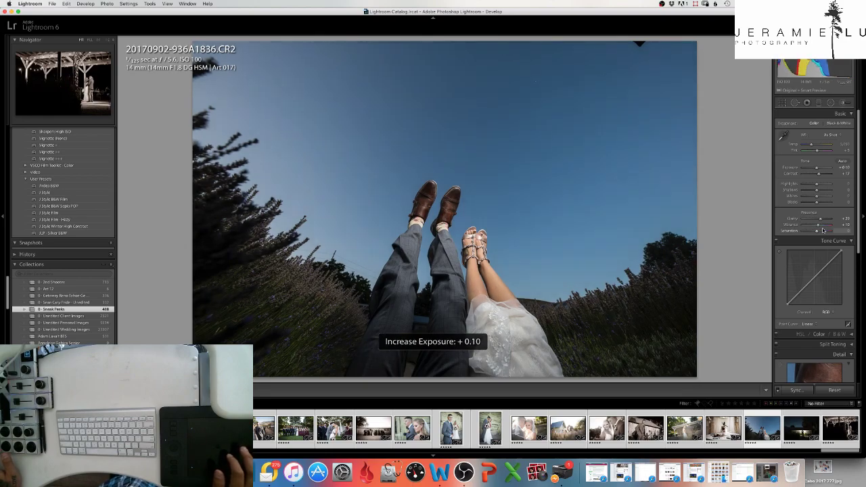
- Crop the photo slightly tighter from its upper corner, keeping the original aspect ratio
{"action": "left_click", "coordinate": [782, 103]}
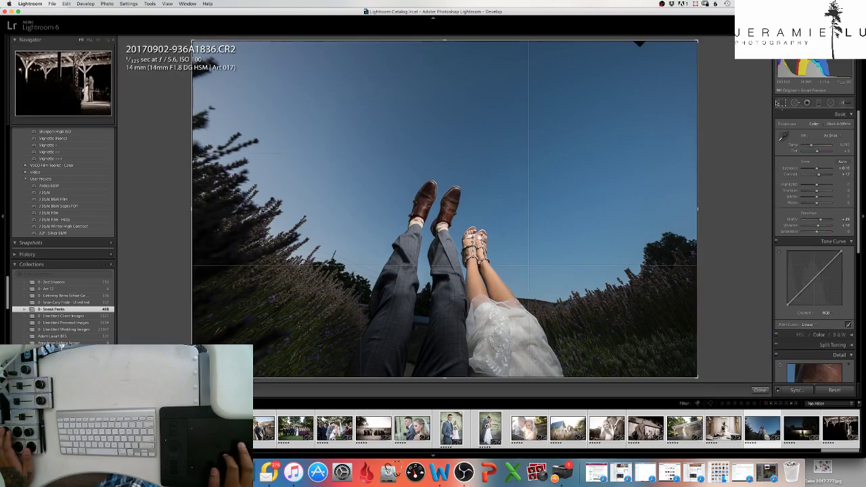
{"action": "left_click_drag", "start_coordinate": [696, 40], "coordinate": [691, 44]}
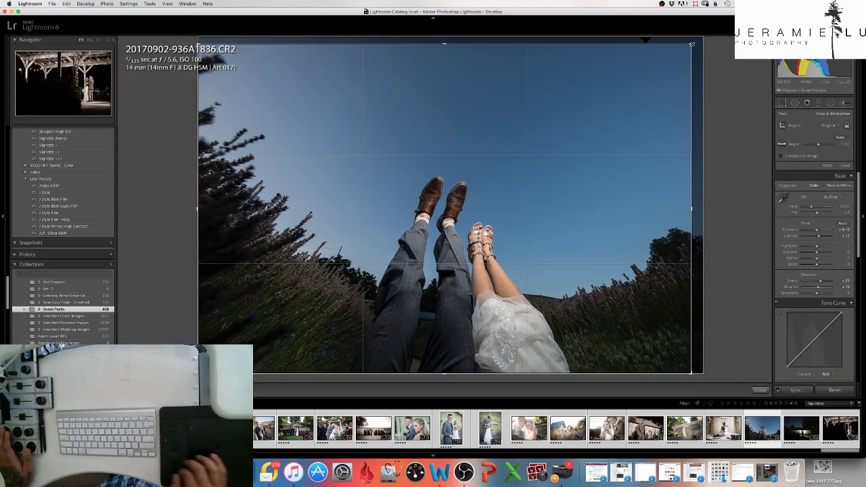
{"action": "key", "text": "Return"}
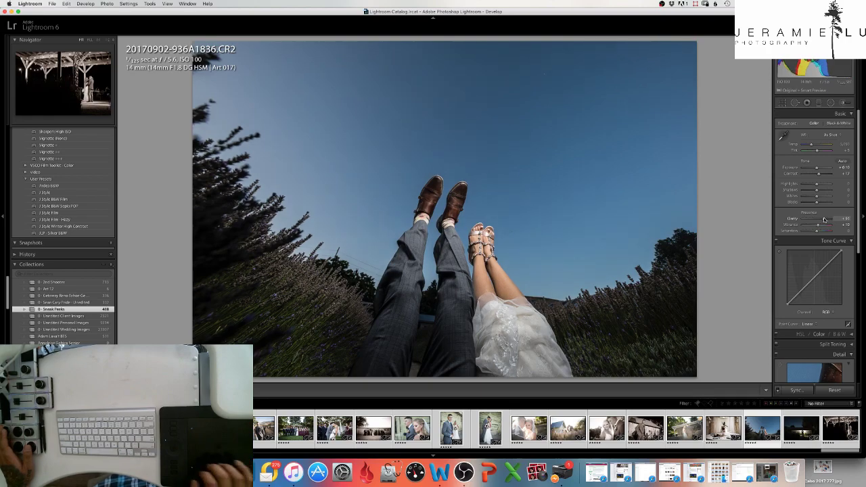
- Compare the photo with its original, and darken the Shadows and increase the Vibrance slightly
{"action": "key", "text": "backslash"}
{"action": "key", "text": "backslash"}
{"action": "key", "text": "backslash"}
{"action": "key", "text": "backslash"}
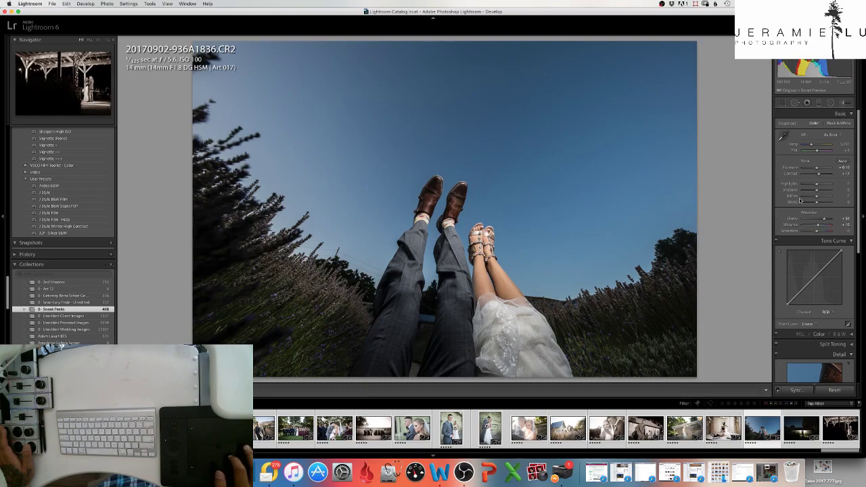
{"action": "left_click_drag", "start_coordinate": [818, 192], "coordinate": [813, 192]}
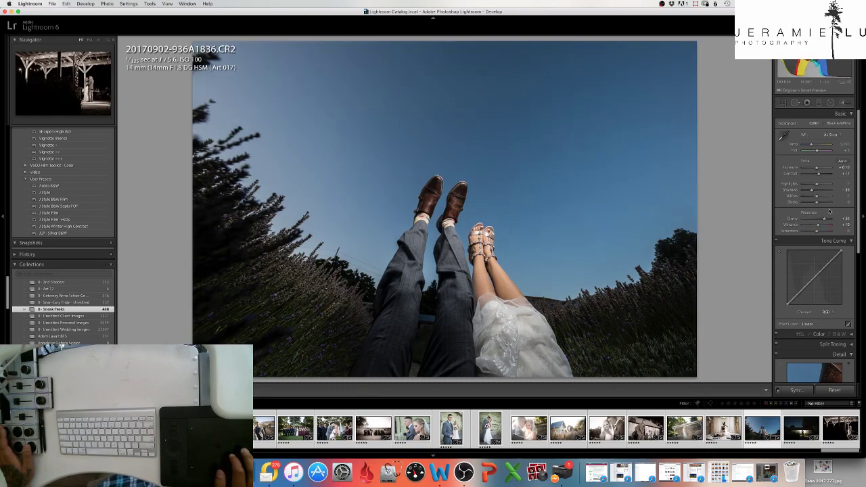
{"action": "left_click_drag", "start_coordinate": [818, 226], "coordinate": [820, 226]}
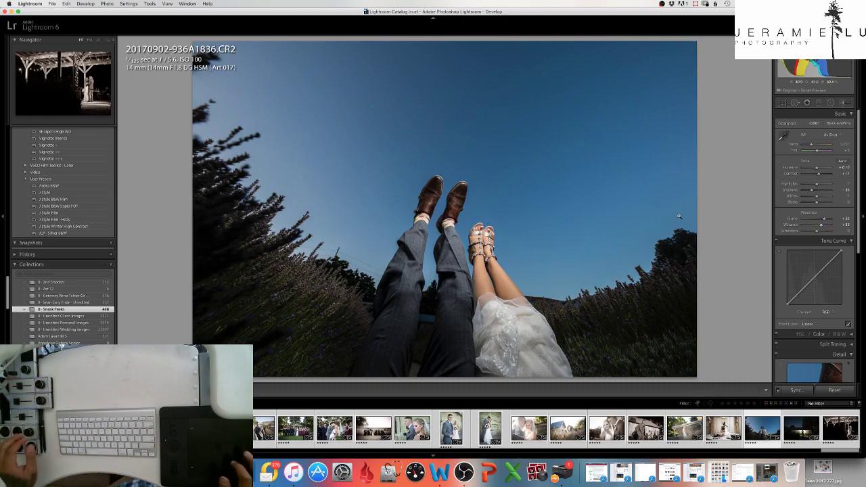
- Review the Detail and Effects settings and compare the edited photo with its original version
{"action": "key", "text": "super+5"}
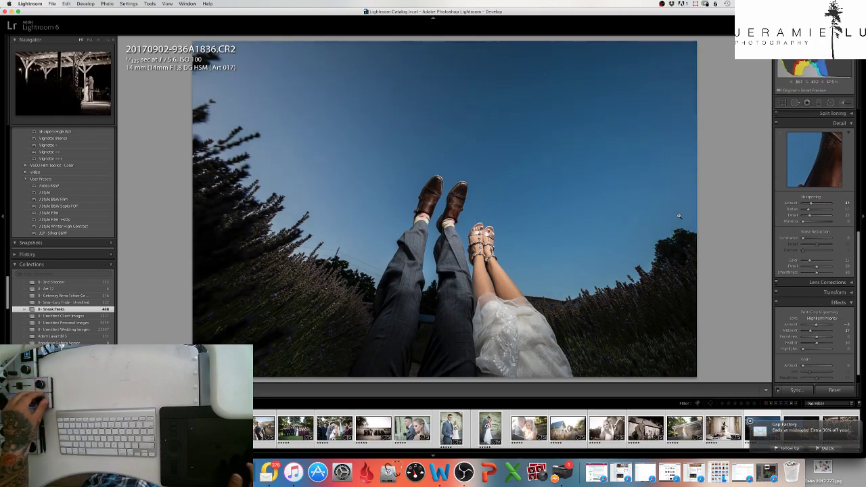
{"action": "key", "text": "backslash"}
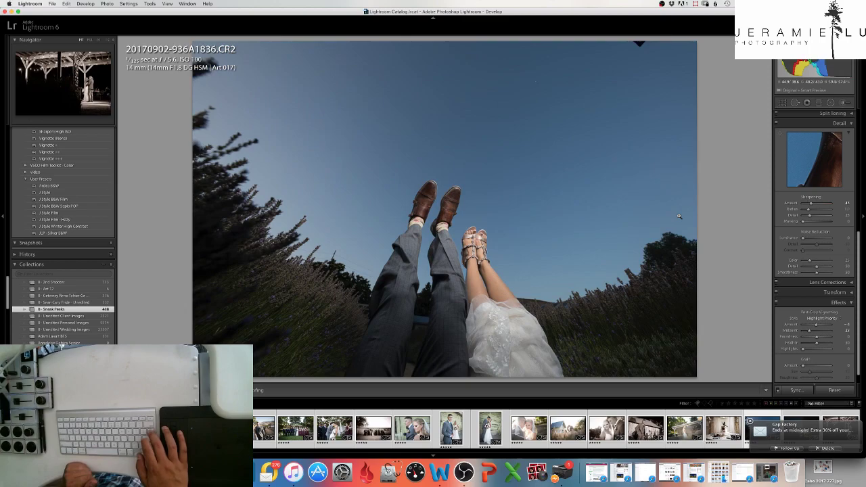
{"action": "key", "text": "backslash"}
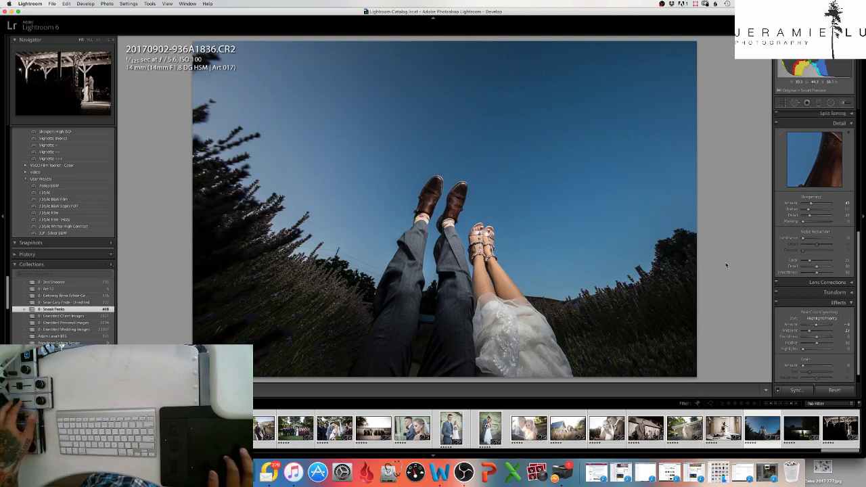
- Cool the photo's white balance by slightly lowering the color temperature
{"action": "scroll", "coordinate": [829, 242], "scroll_direction": "up", "scroll_amount": 5}
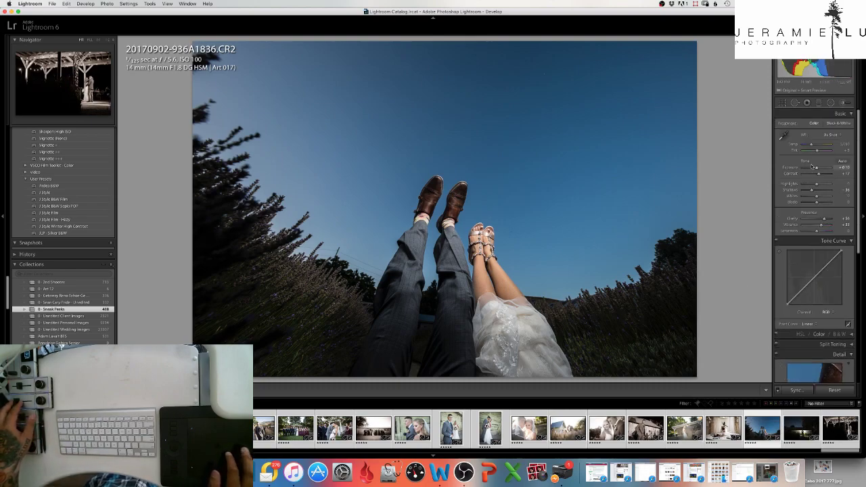
{"action": "left_click_drag", "start_coordinate": [812, 147], "coordinate": [814, 148]}
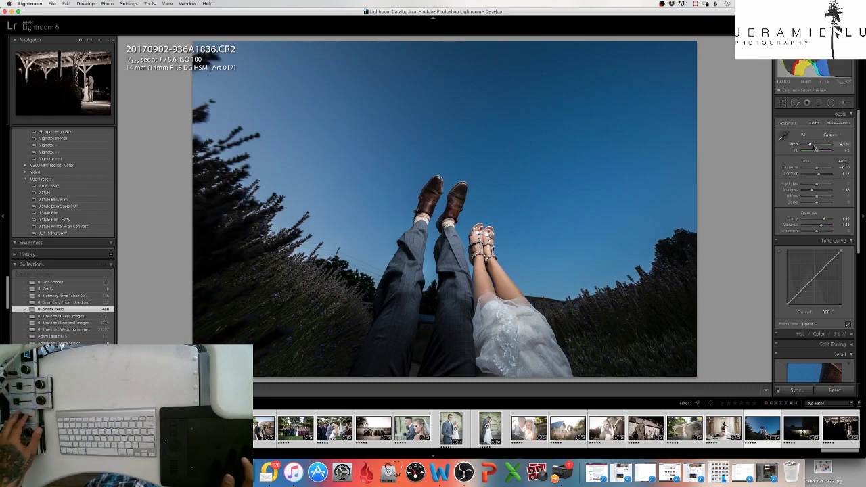
{"action": "scroll", "coordinate": [814, 148], "scroll_direction": "up", "scroll_amount": 3}
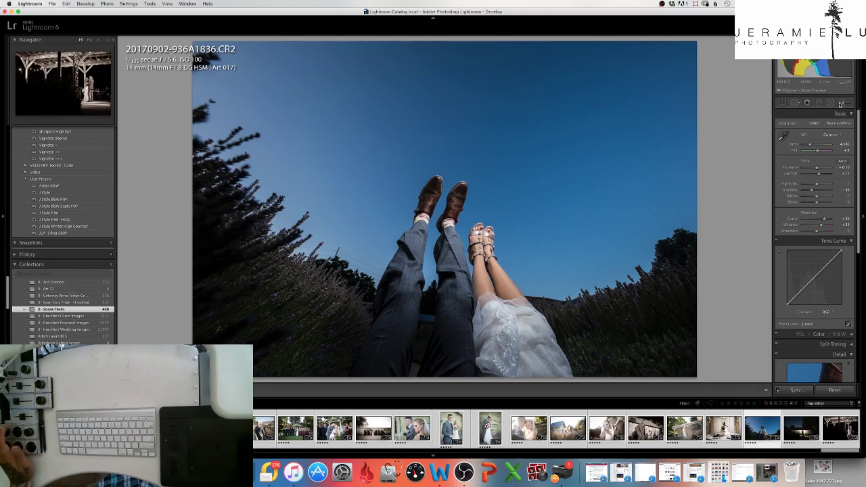
- Try the Auto white balance on the photo
{"action": "left_click", "coordinate": [830, 135]}
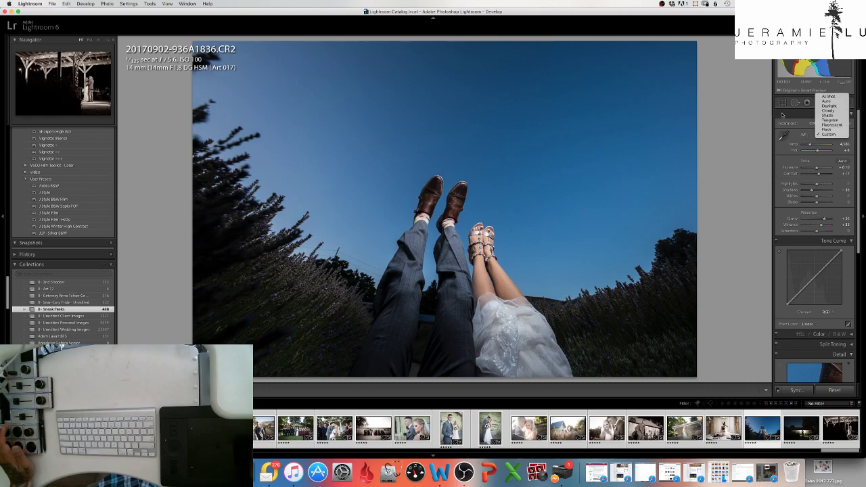
{"action": "left_click", "coordinate": [782, 115]}
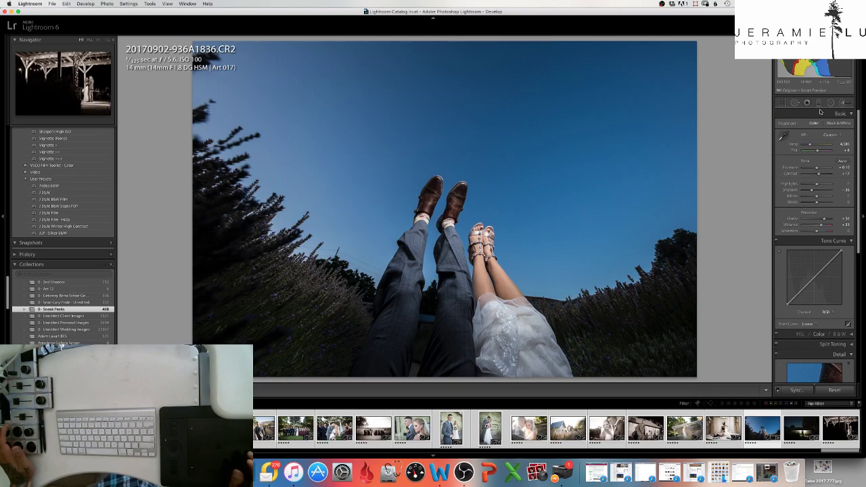
{"action": "key", "text": "super+shift+u"}
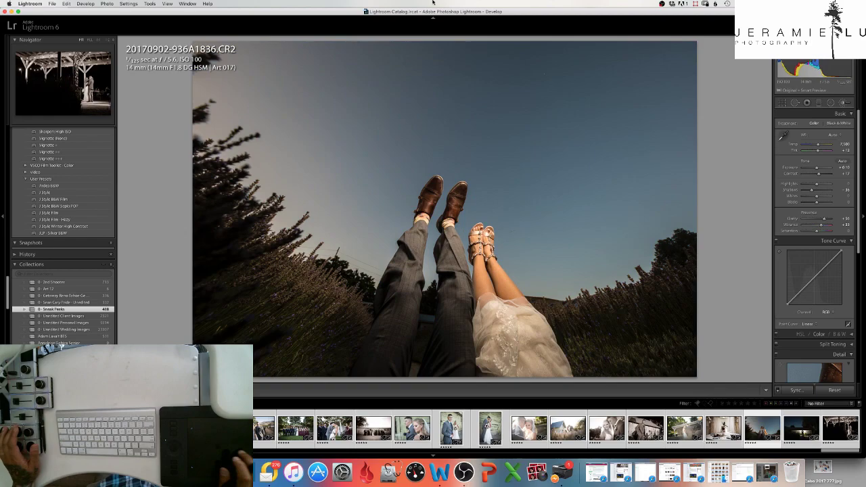
- Activate the Adjustment Brush and undo the Auto white balance change
{"action": "key", "text": "k"}
{"action": "left_click", "coordinate": [66, 3]}
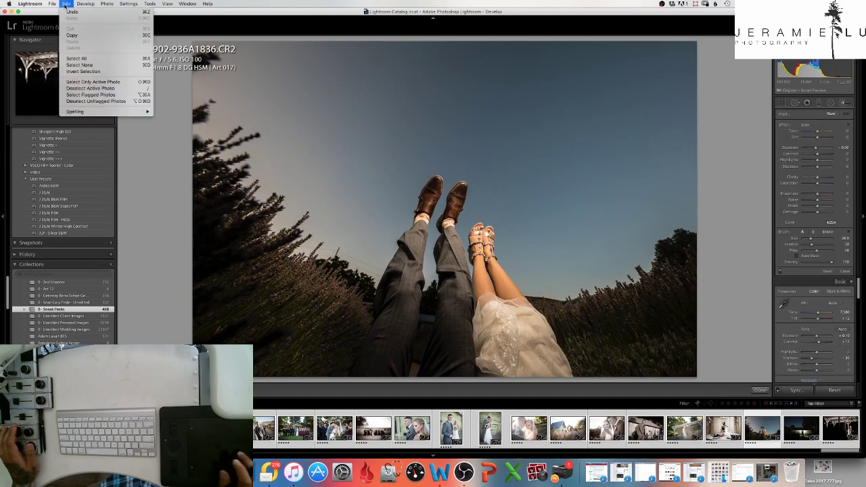
{"action": "left_click", "coordinate": [443, 122]}
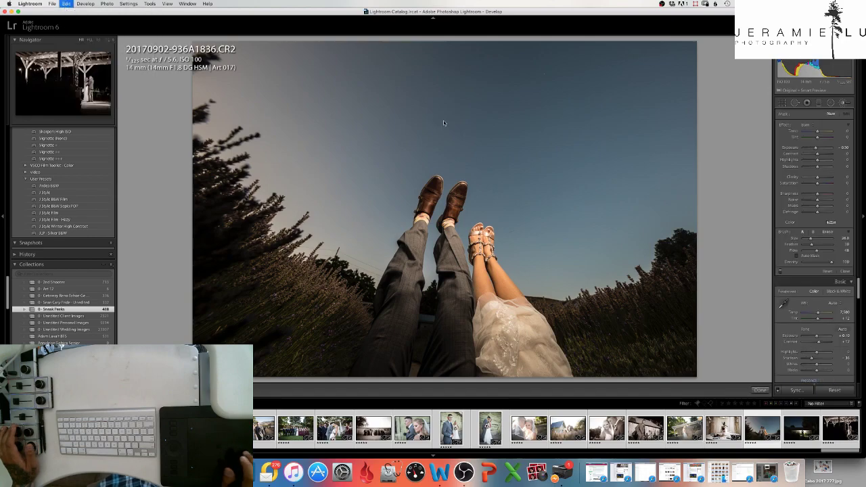
{"action": "key", "text": "super+z"}
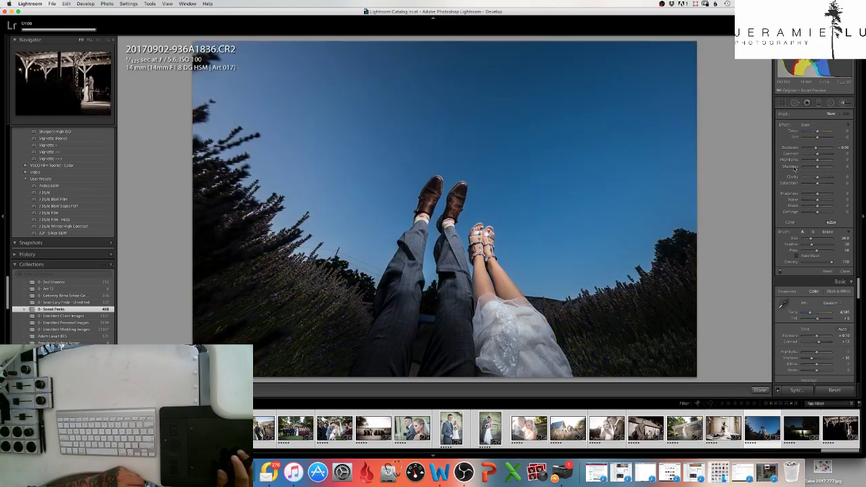
- Paint over the lavender bushes on both sides of the couple with a smaller Adjustment Brush using the Dodge effect
{"action": "left_click", "coordinate": [812, 126]}
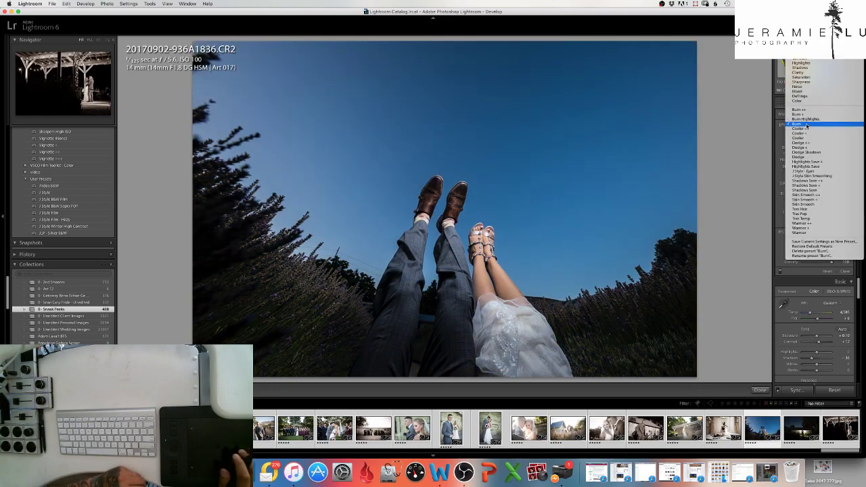
{"action": "left_click", "coordinate": [806, 157]}
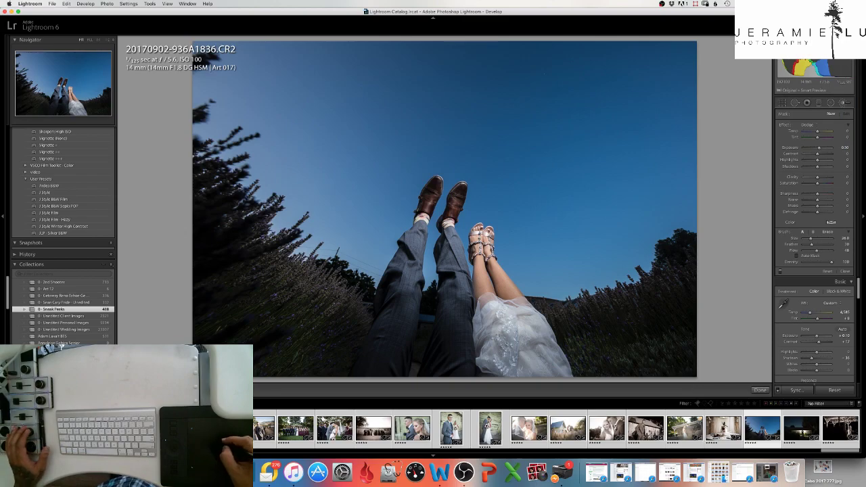
{"action": "key", "text": "bracketleft"}
{"action": "key", "text": "bracketleft"}
{"action": "key", "text": "bracketleft"}
{"action": "key", "text": "bracketleft"}
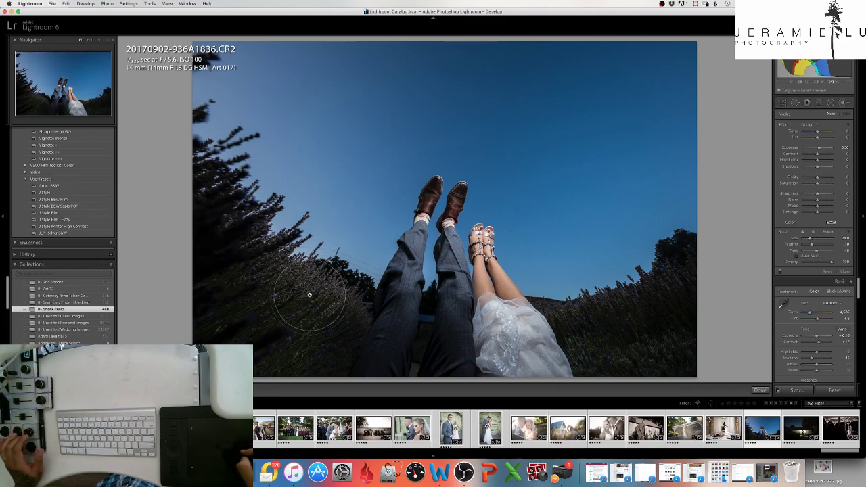
{"action": "mouse_move", "coordinate": [280, 286]}
{"action": "left_mouse_down"}
{"action": "mouse_move", "coordinate": [325, 292]}
{"action": "mouse_move", "coordinate": [338, 311]}
{"action": "mouse_move", "coordinate": [351, 302]}
{"action": "mouse_move", "coordinate": [328, 331]}
{"action": "mouse_move", "coordinate": [303, 336]}
{"action": "mouse_move", "coordinate": [306, 326]}
{"action": "mouse_move", "coordinate": [283, 345]}
{"action": "mouse_move", "coordinate": [284, 356]}
{"action": "mouse_move", "coordinate": [318, 314]}
{"action": "mouse_move", "coordinate": [256, 305]}
{"action": "mouse_move", "coordinate": [270, 284]}
{"action": "mouse_move", "coordinate": [237, 268]}
{"action": "mouse_move", "coordinate": [246, 249]}
{"action": "mouse_move", "coordinate": [209, 239]}
{"action": "mouse_move", "coordinate": [225, 208]}
{"action": "mouse_move", "coordinate": [185, 194]}
{"action": "mouse_move", "coordinate": [209, 227]}
{"action": "mouse_move", "coordinate": [229, 295]}
{"action": "mouse_move", "coordinate": [334, 354]}
{"action": "mouse_move", "coordinate": [358, 338]}
{"action": "mouse_move", "coordinate": [333, 343]}
{"action": "left_mouse_up"}
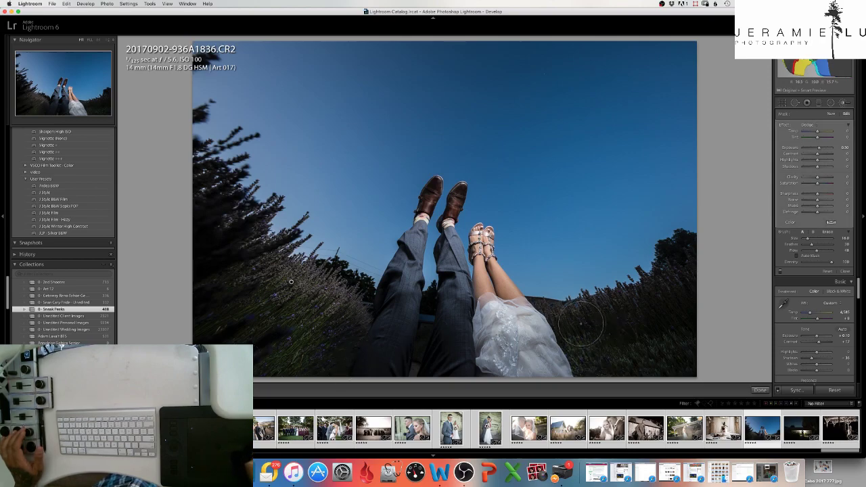
{"action": "mouse_move", "coordinate": [674, 276]}
{"action": "left_mouse_down"}
{"action": "mouse_move", "coordinate": [590, 323]}
{"action": "mouse_move", "coordinate": [564, 323]}
{"action": "mouse_move", "coordinate": [621, 307]}
{"action": "mouse_move", "coordinate": [616, 329]}
{"action": "mouse_move", "coordinate": [652, 317]}
{"action": "mouse_move", "coordinate": [679, 266]}
{"action": "mouse_move", "coordinate": [670, 293]}
{"action": "mouse_move", "coordinate": [630, 332]}
{"action": "mouse_move", "coordinate": [605, 332]}
{"action": "mouse_move", "coordinate": [602, 361]}
{"action": "mouse_move", "coordinate": [679, 357]}
{"action": "mouse_move", "coordinate": [678, 343]}
{"action": "mouse_move", "coordinate": [648, 353]}
{"action": "mouse_move", "coordinate": [694, 319]}
{"action": "left_mouse_up"}
{"action": "mouse_move", "coordinate": [284, 351]}
{"action": "left_mouse_down"}
{"action": "mouse_move", "coordinate": [271, 367]}
{"action": "mouse_move", "coordinate": [321, 348]}
{"action": "mouse_move", "coordinate": [338, 302]}
{"action": "mouse_move", "coordinate": [317, 308]}
{"action": "mouse_move", "coordinate": [326, 311]}
{"action": "mouse_move", "coordinate": [325, 291]}
{"action": "mouse_move", "coordinate": [301, 293]}
{"action": "mouse_move", "coordinate": [351, 301]}
{"action": "mouse_move", "coordinate": [230, 333]}
{"action": "mouse_move", "coordinate": [250, 272]}
{"action": "mouse_move", "coordinate": [214, 287]}
{"action": "left_mouse_up"}
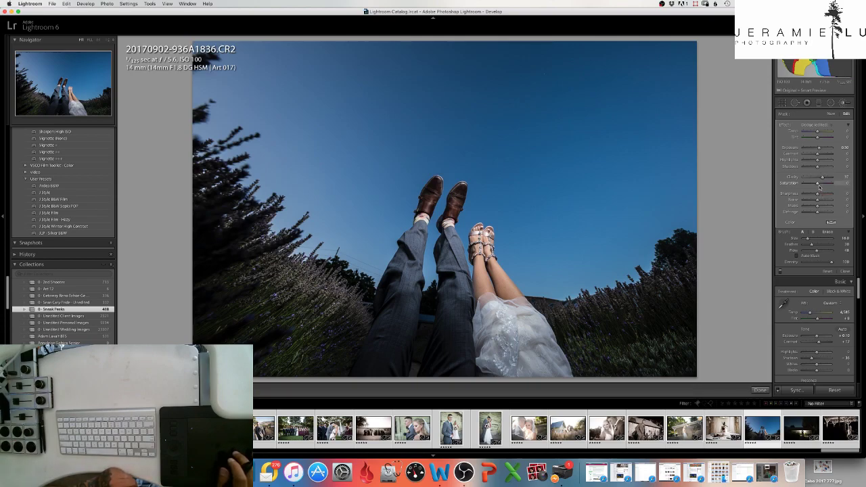
- Tint the brushed lavender areas with a blue-purple color
{"action": "left_click", "coordinate": [830, 223]}
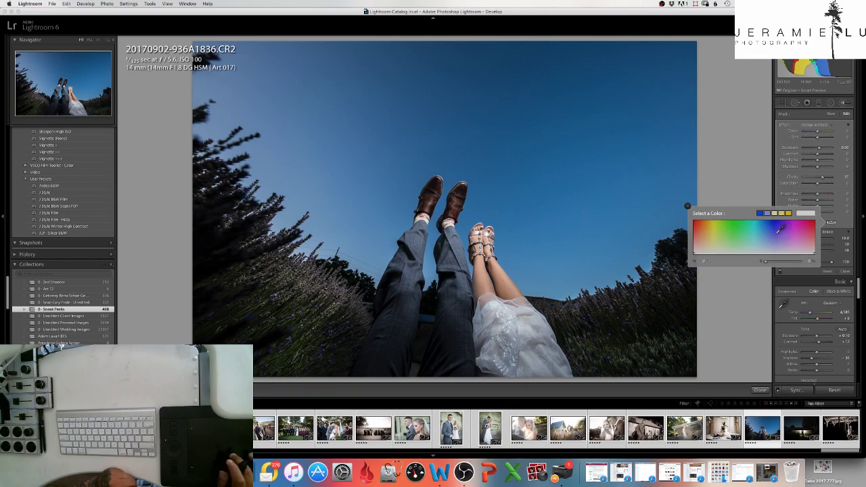
{"action": "left_click", "coordinate": [780, 232]}
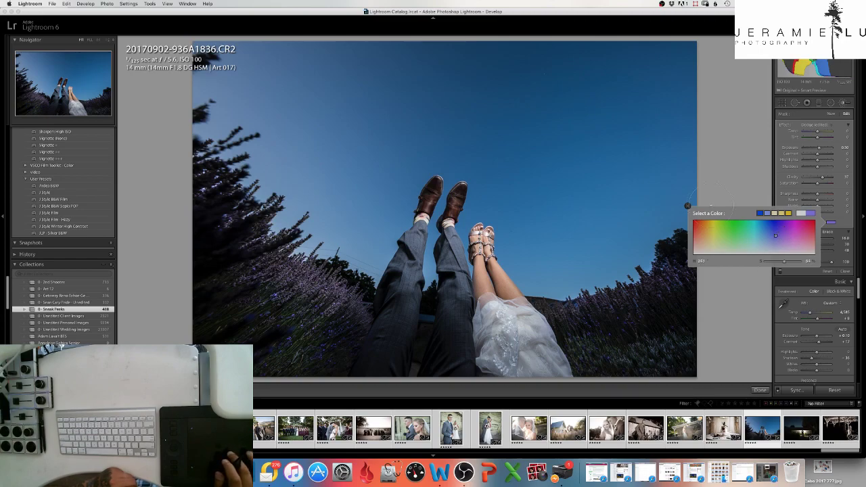
- Add a new Adjustment Brush with the Burn effect and a smaller size, and paint over the lavender bushes on both sides of the couple
{"action": "left_click", "coordinate": [687, 207]}
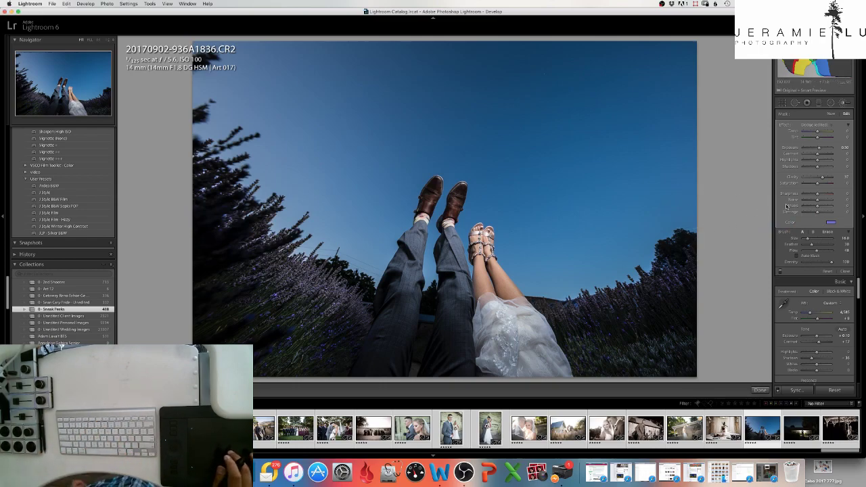
{"action": "left_click", "coordinate": [831, 113]}
{"action": "left_click", "coordinate": [809, 125]}
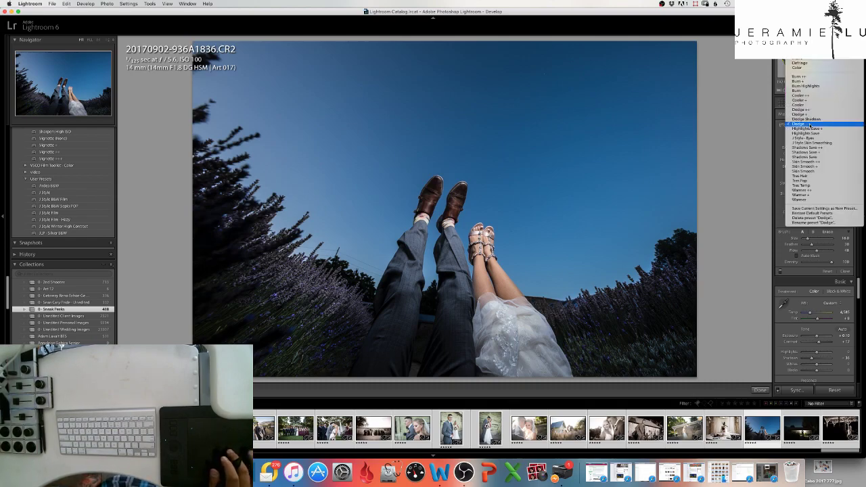
{"action": "left_click", "coordinate": [796, 90]}
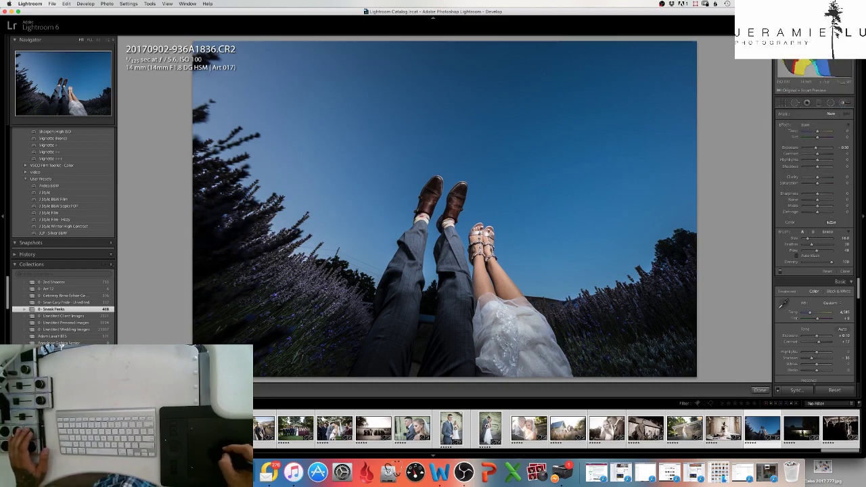
{"action": "key", "text": "bracketleft"}
{"action": "key", "text": "bracketleft"}
{"action": "key", "text": "bracketleft"}
{"action": "key", "text": "bracketleft"}
{"action": "key", "text": "bracketleft"}
{"action": "key", "text": "bracketleft"}
{"action": "key", "text": "bracketleft"}
{"action": "mouse_move", "coordinate": [283, 335]}
{"action": "left_mouse_down"}
{"action": "mouse_move", "coordinate": [252, 349]}
{"action": "mouse_move", "coordinate": [212, 333]}
{"action": "mouse_move", "coordinate": [245, 287]}
{"action": "mouse_move", "coordinate": [208, 269]}
{"action": "mouse_move", "coordinate": [233, 213]}
{"action": "mouse_move", "coordinate": [221, 198]}
{"action": "left_mouse_up"}
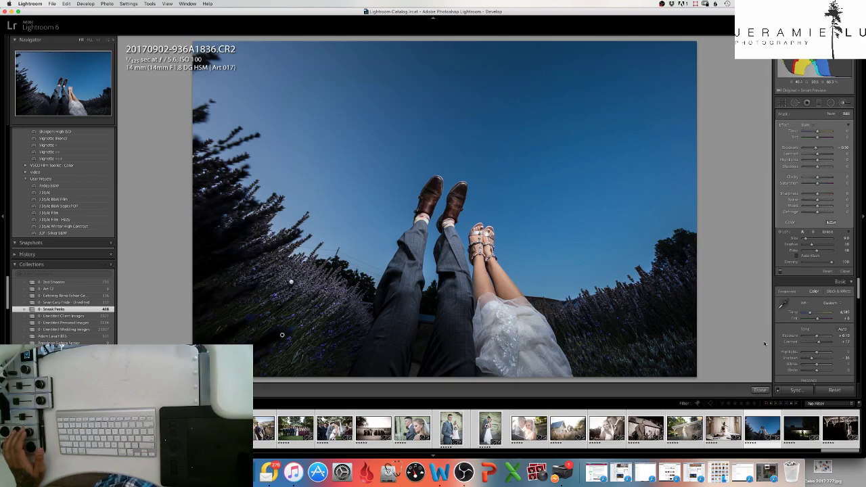
{"action": "mouse_move", "coordinate": [693, 348]}
{"action": "left_mouse_down"}
{"action": "mouse_move", "coordinate": [653, 321]}
{"action": "mouse_move", "coordinate": [661, 312]}
{"action": "mouse_move", "coordinate": [652, 320]}
{"action": "mouse_move", "coordinate": [669, 325]}
{"action": "mouse_move", "coordinate": [700, 307]}
{"action": "mouse_move", "coordinate": [718, 271]}
{"action": "mouse_move", "coordinate": [669, 252]}
{"action": "mouse_move", "coordinate": [690, 245]}
{"action": "mouse_move", "coordinate": [693, 357]}
{"action": "left_mouse_up"}
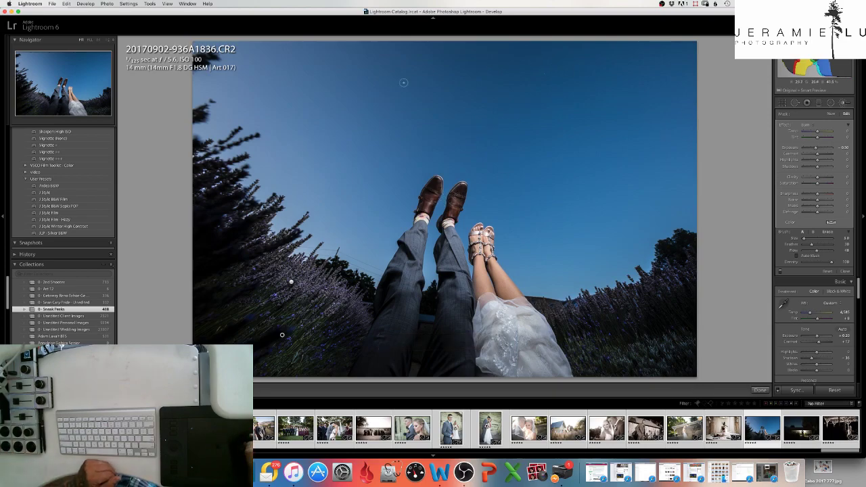
{"action": "key", "text": "Delete"}
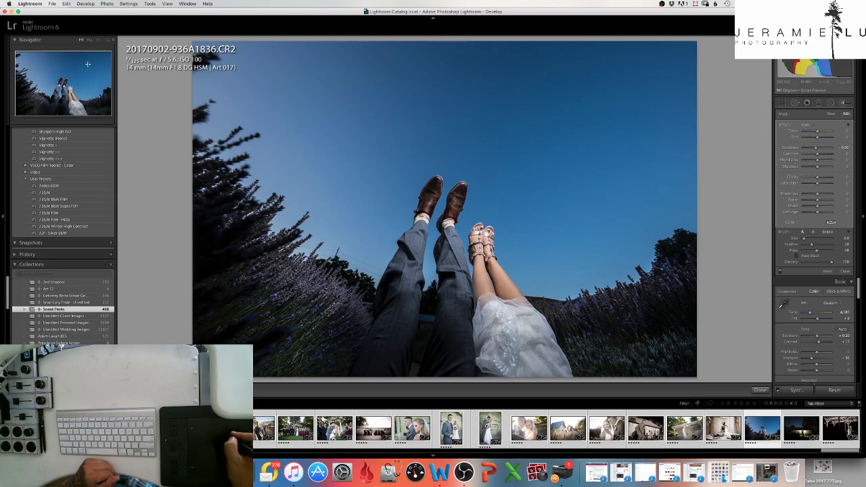
{"action": "left_click", "coordinate": [87, 64]}
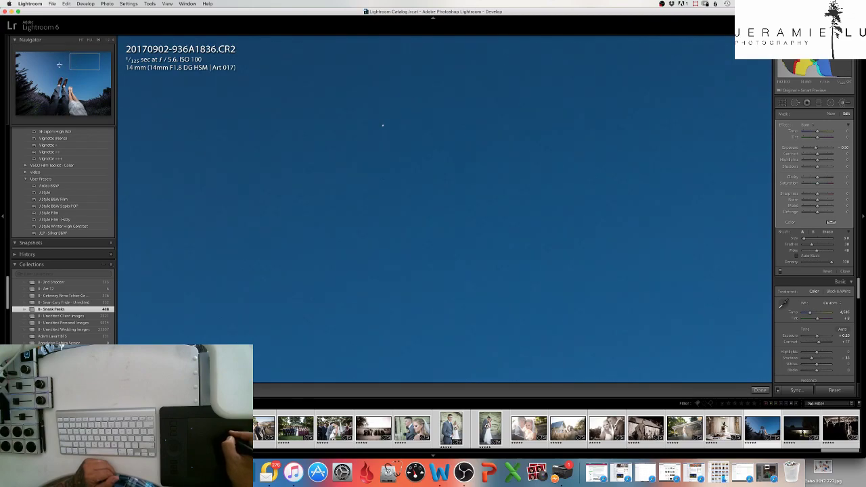
{"action": "left_click", "coordinate": [59, 65]}
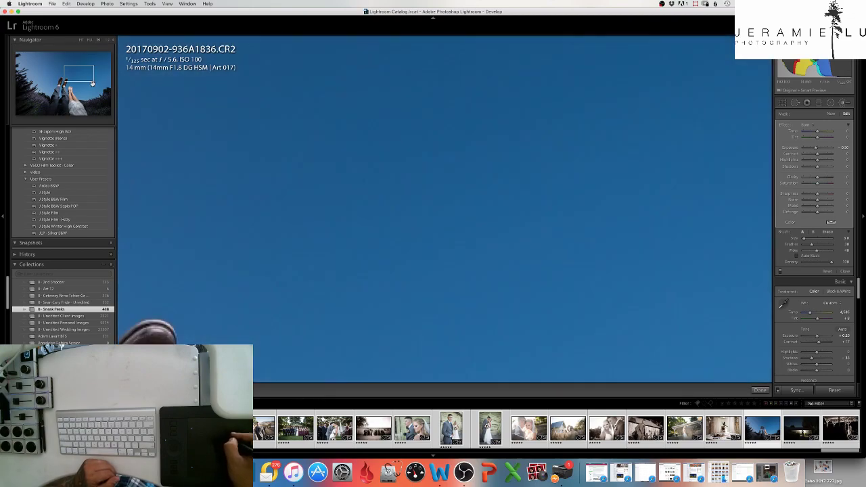
{"action": "key", "text": "z"}
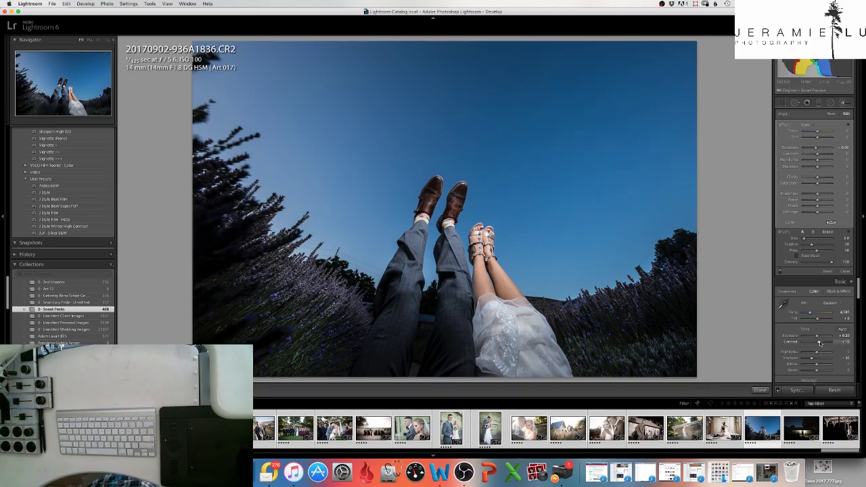
- Fine-tune the whole photo by raising the Contrast slightly, lowering the Vibrance and setting the Exposure to +0.30
{"action": "left_click_drag", "start_coordinate": [822, 343], "coordinate": [822, 342]}
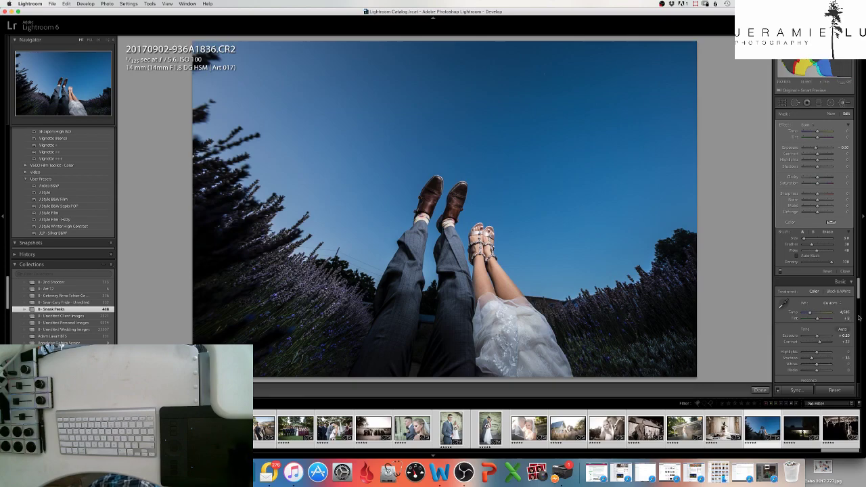
{"action": "scroll", "coordinate": [806, 315], "scroll_direction": "down", "scroll_amount": 5}
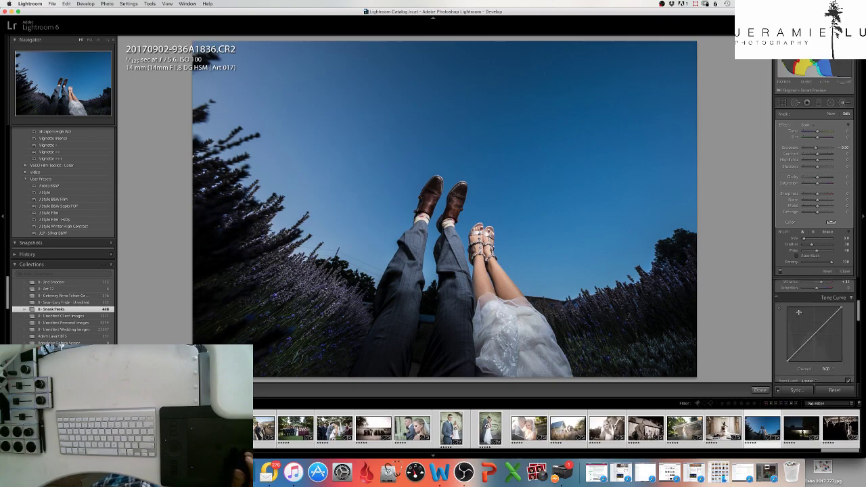
{"action": "scroll", "coordinate": [798, 313], "scroll_direction": "up", "scroll_amount": 1}
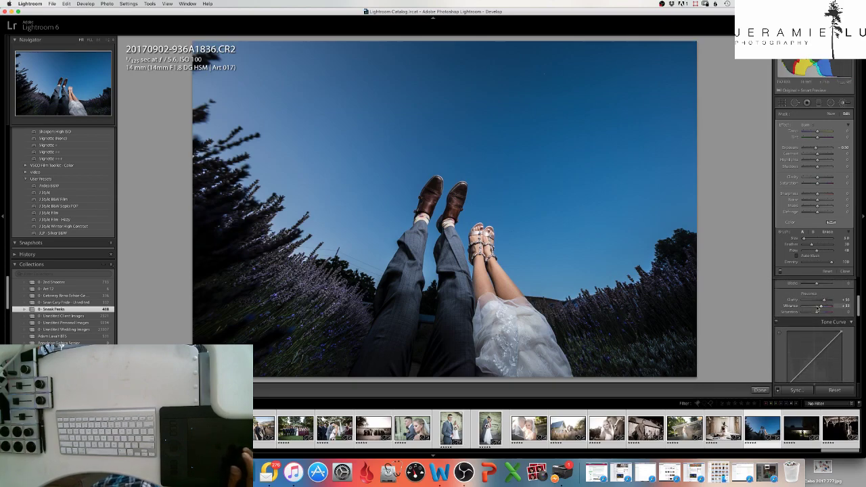
{"action": "left_click_drag", "start_coordinate": [820, 307], "coordinate": [819, 308]}
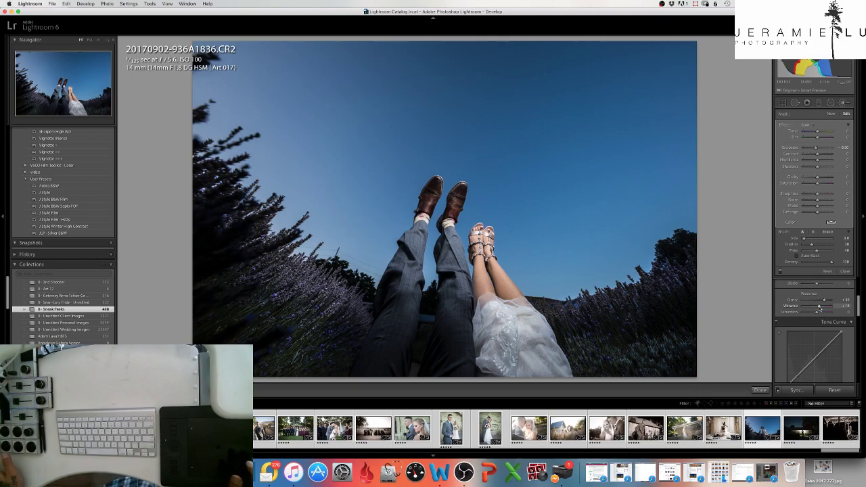
{"action": "key", "text": "equal"}
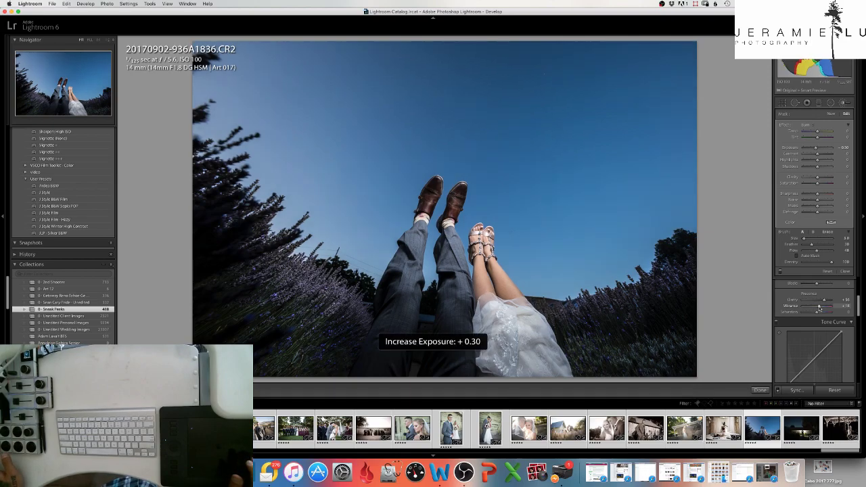